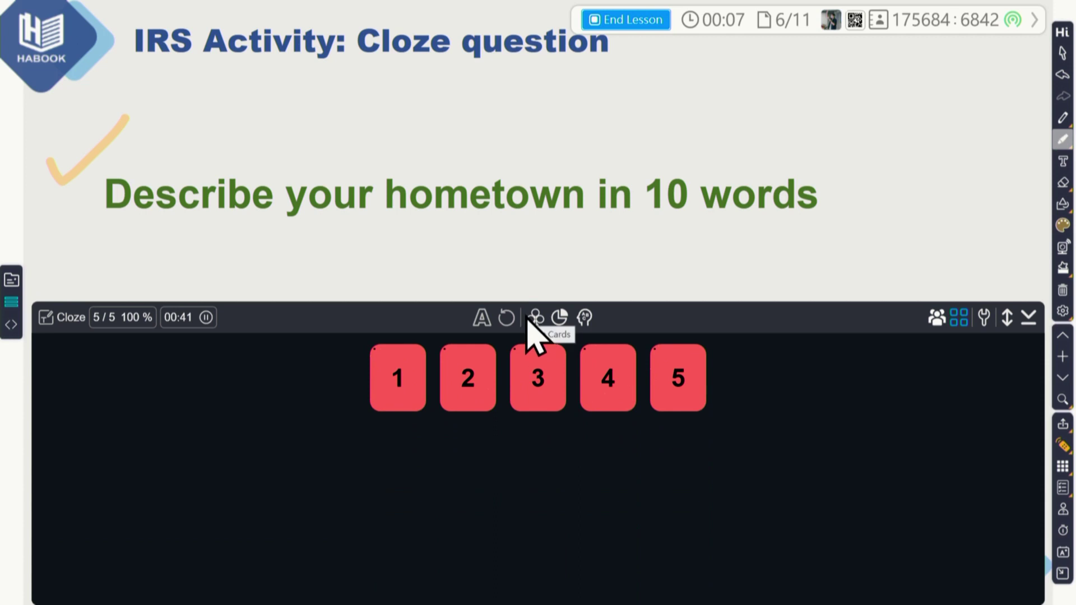
# Reveal the students' written responses to the cloze question in place of the numbered cards.
pyautogui.click(536, 320)
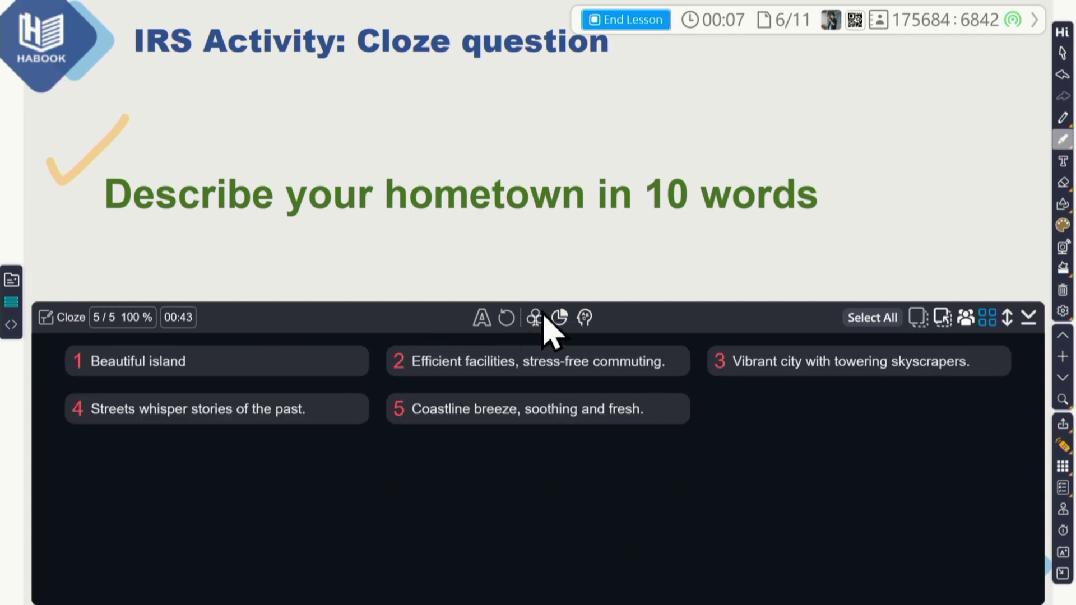
pyautogui.click(537, 317)
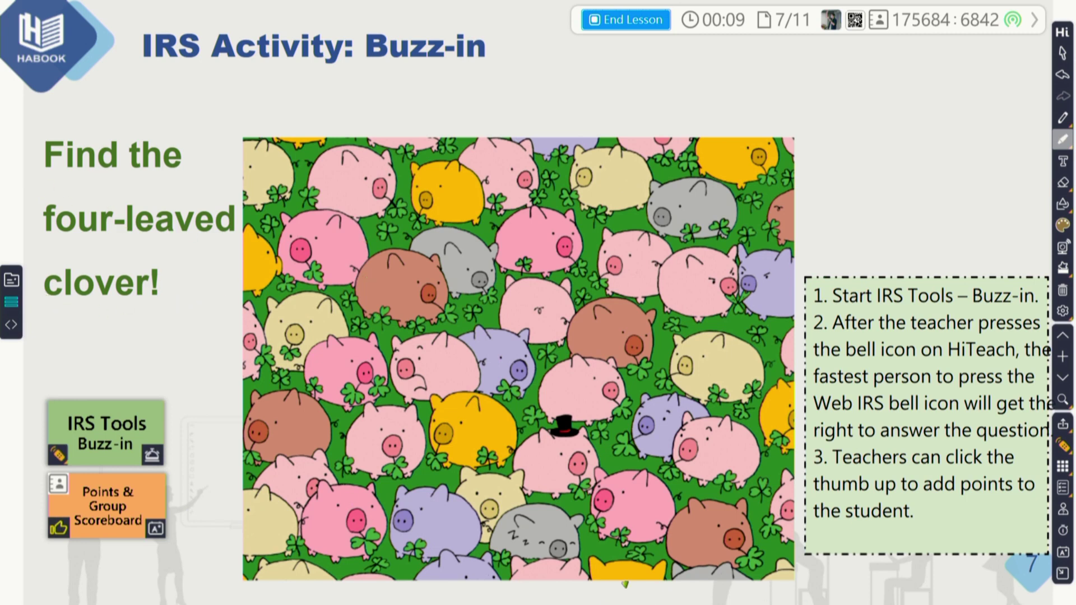
# Add a highlighter check mark to the IRS Tools Buzz-in label and start a Buzz-in activity.
pyautogui.moveTo(87, 382); pyautogui.dragTo(143, 368)
pyautogui.click(1063, 447)
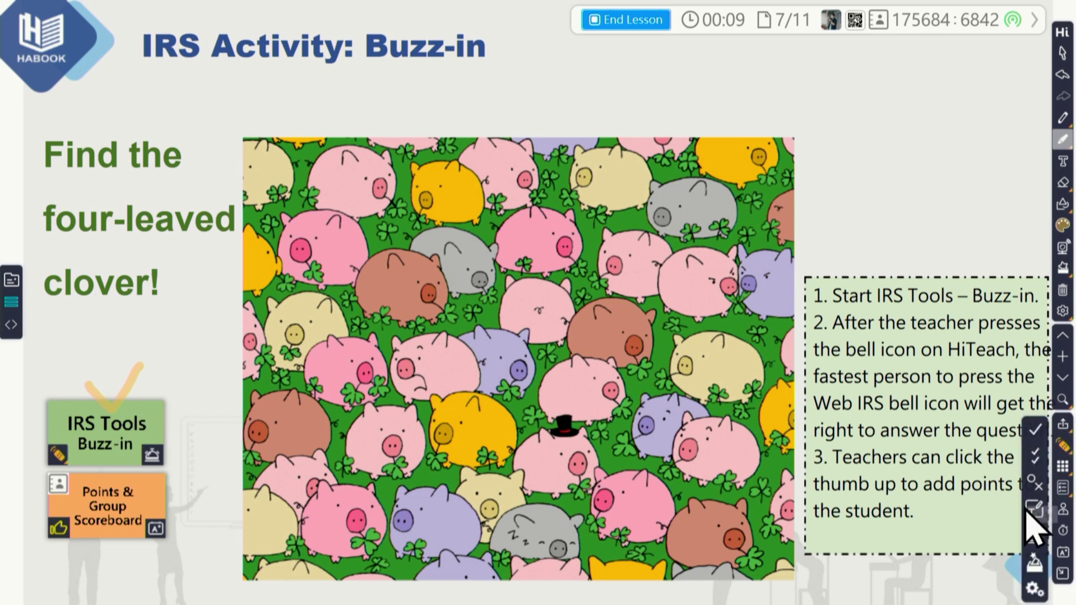
pyautogui.click(1034, 538)
# Resize the Buzz-in panel to about the lower half of the slide and ring the bell to open buzzing.
pyautogui.moveTo(1006, 151); pyautogui.dragTo(970, 362)
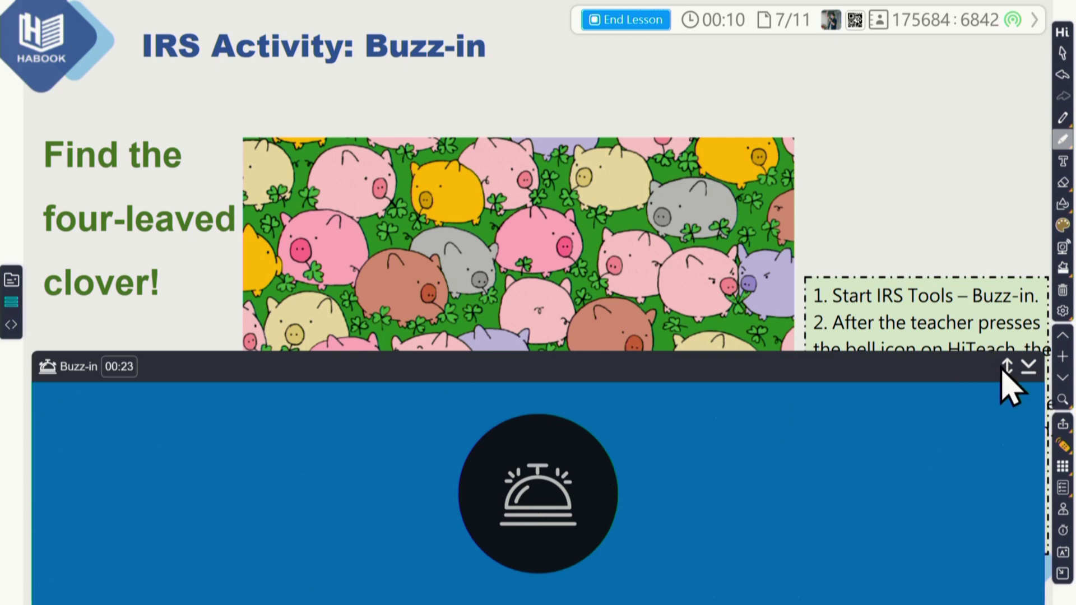
pyautogui.moveTo(1005, 371); pyautogui.dragTo(1025, 295)
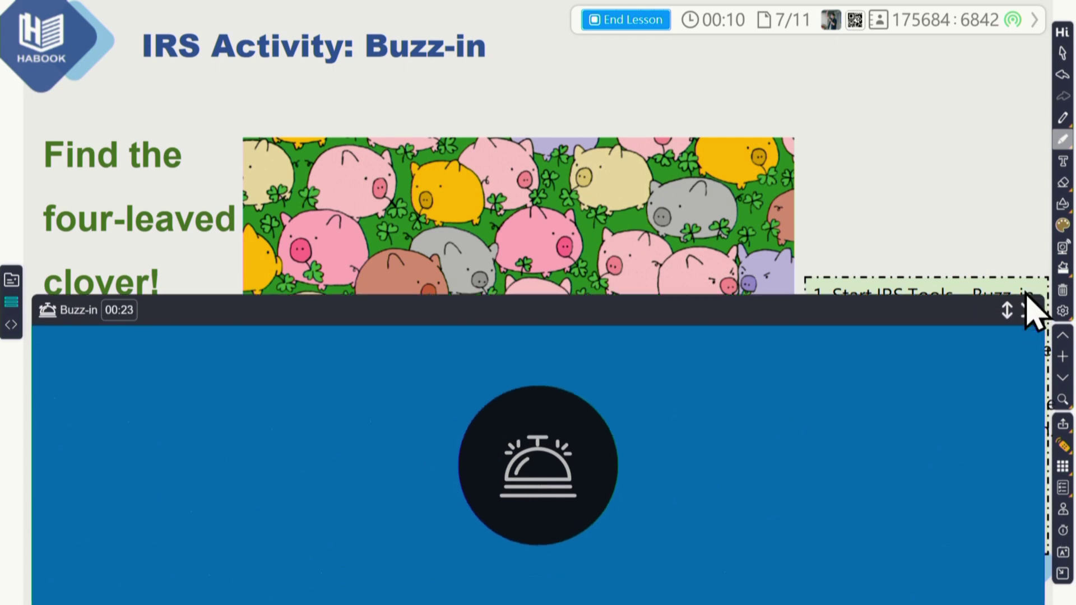
pyautogui.click(546, 443)
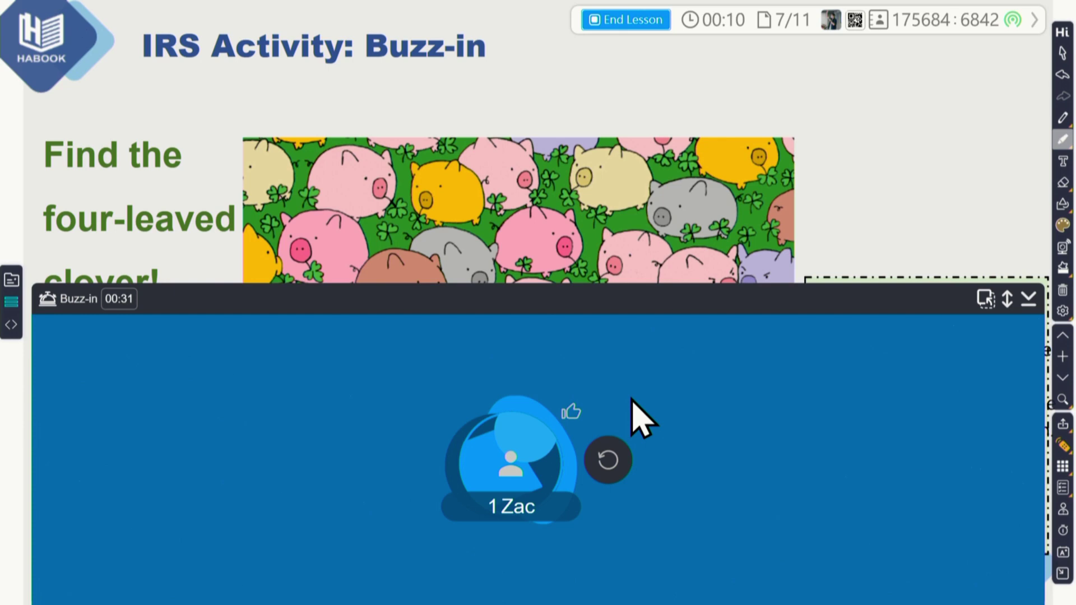
# Collapse the Buzz-in panel and circle the clover above the grey pig near the picture's upper edge in red pen.
pyautogui.click(1029, 299)
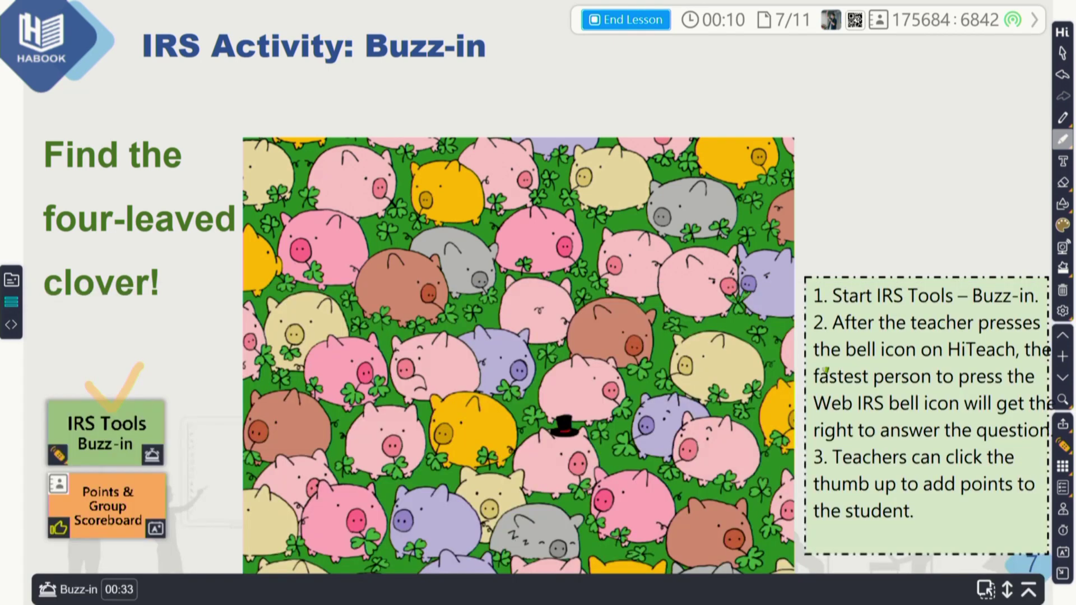
pyautogui.click(1062, 118)
pyautogui.moveTo(684, 196)
pyautogui.mouseDown()
pyautogui.moveTo(661, 144)
pyautogui.moveTo(698, 208)
pyautogui.moveTo(679, 118)
pyautogui.moveTo(692, 212)
pyautogui.mouseUp()
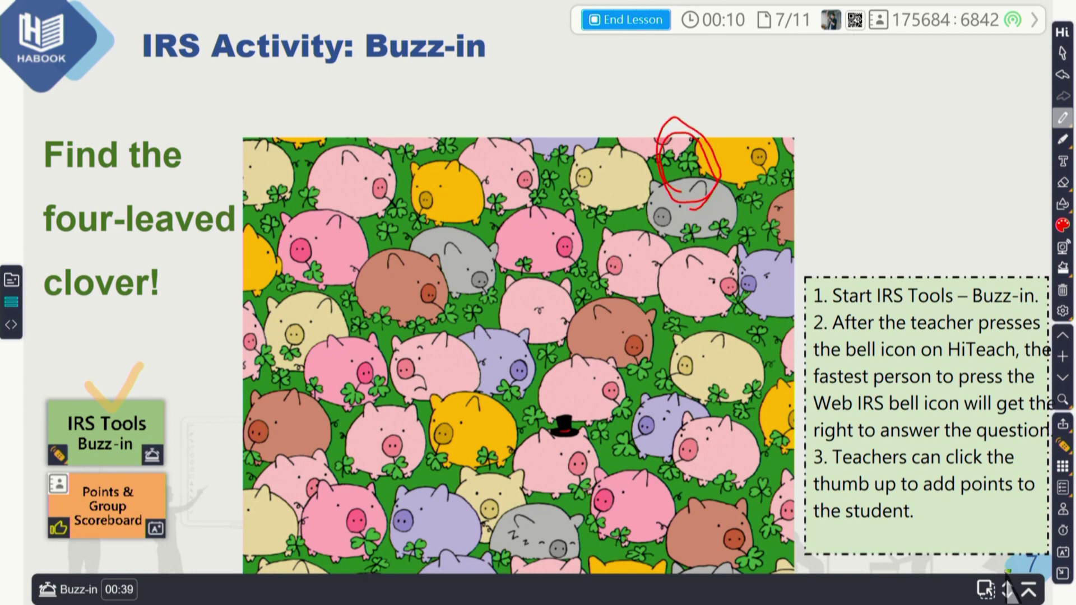
# Award points to the student who buzzed in first and mark the Points & Group Scoreboard label in red pen.
pyautogui.click(1029, 591)
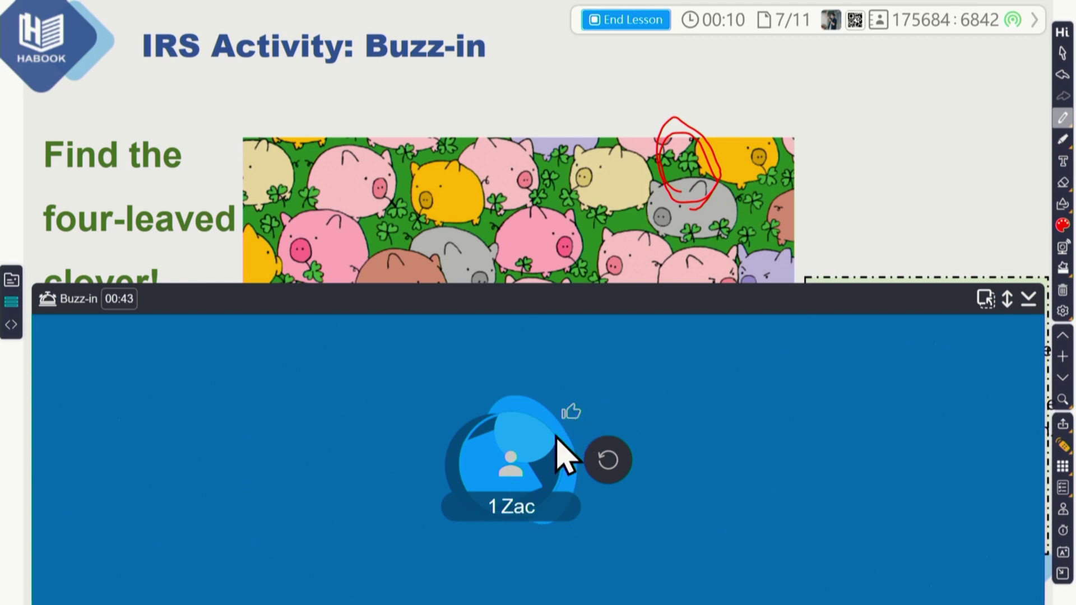
pyautogui.click(571, 413)
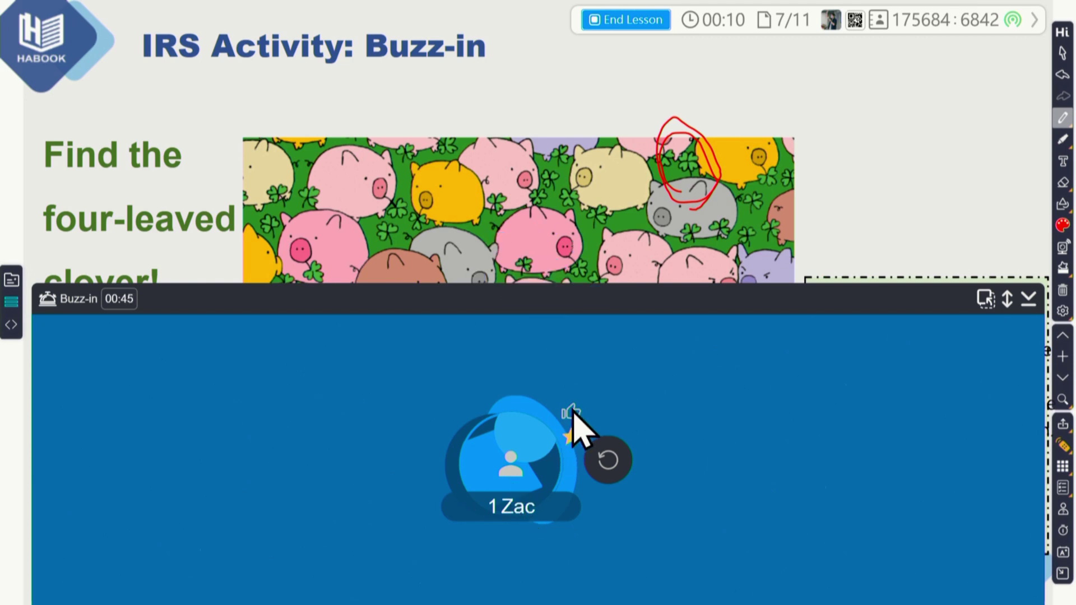
pyautogui.click(572, 414)
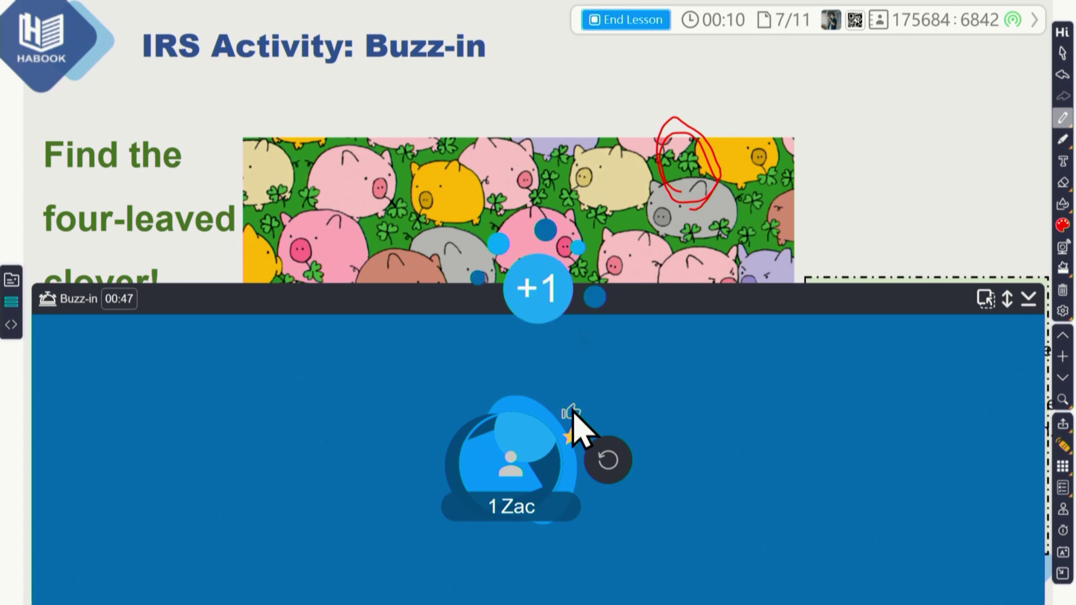
pyautogui.click(1028, 299)
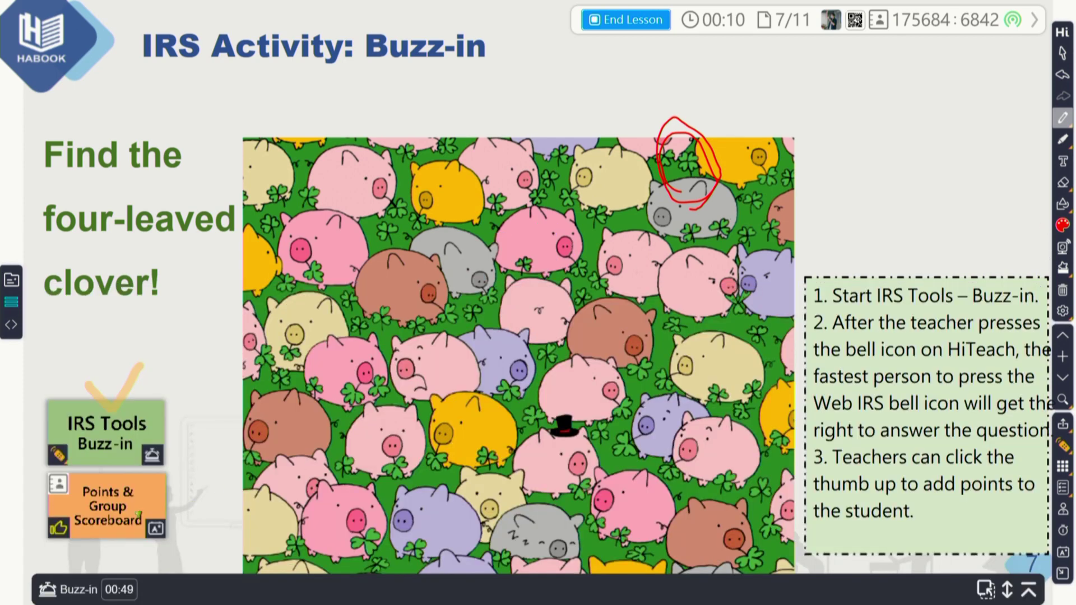
pyautogui.moveTo(155, 494); pyautogui.dragTo(213, 446)
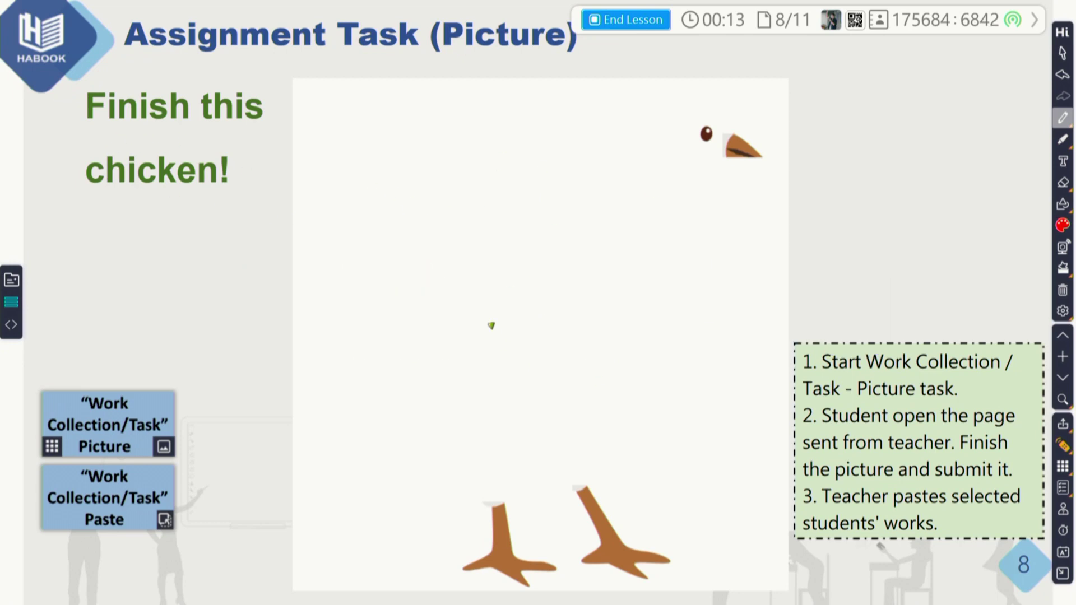
# Check off the Work Collection/Task Picture label, circle its grid icon in red pen, and start a picture task.
pyautogui.moveTo(102, 361)
pyautogui.mouseDown()
pyautogui.moveTo(116, 380)
pyautogui.moveTo(153, 354)
pyautogui.mouseUp()
pyautogui.moveTo(63, 465)
pyautogui.mouseDown()
pyautogui.moveTo(35, 442)
pyautogui.moveTo(70, 430)
pyautogui.moveTo(56, 472)
pyautogui.mouseUp()
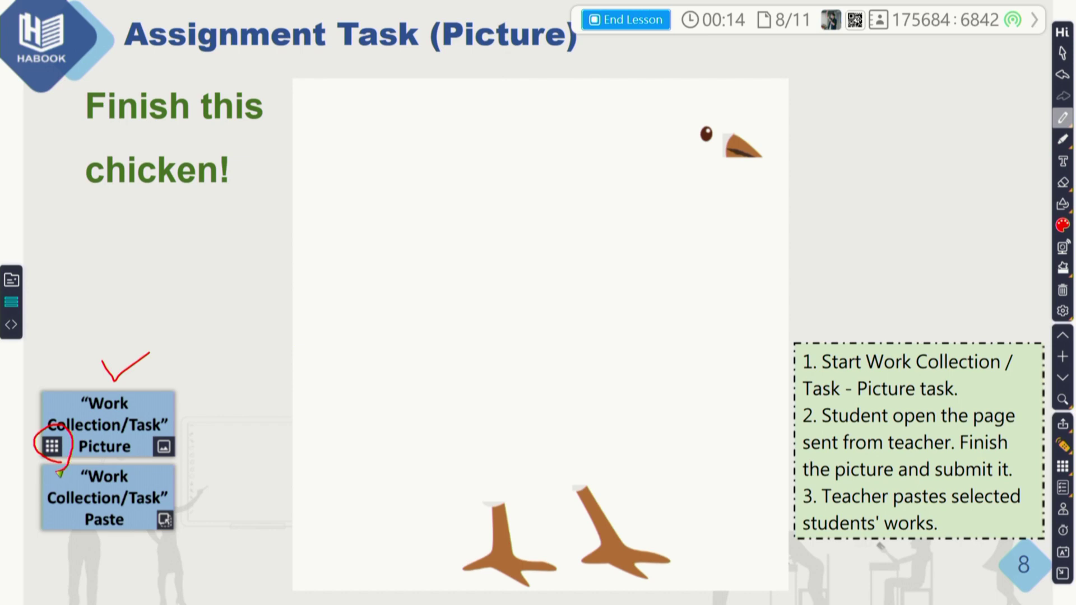
pyautogui.click(1063, 467)
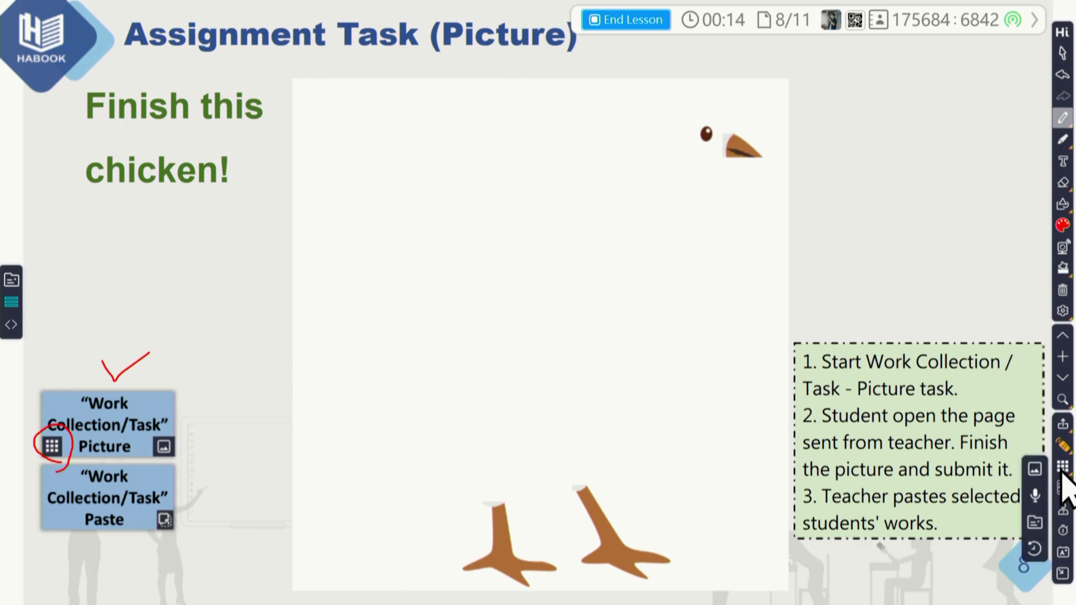
pyautogui.click(1033, 474)
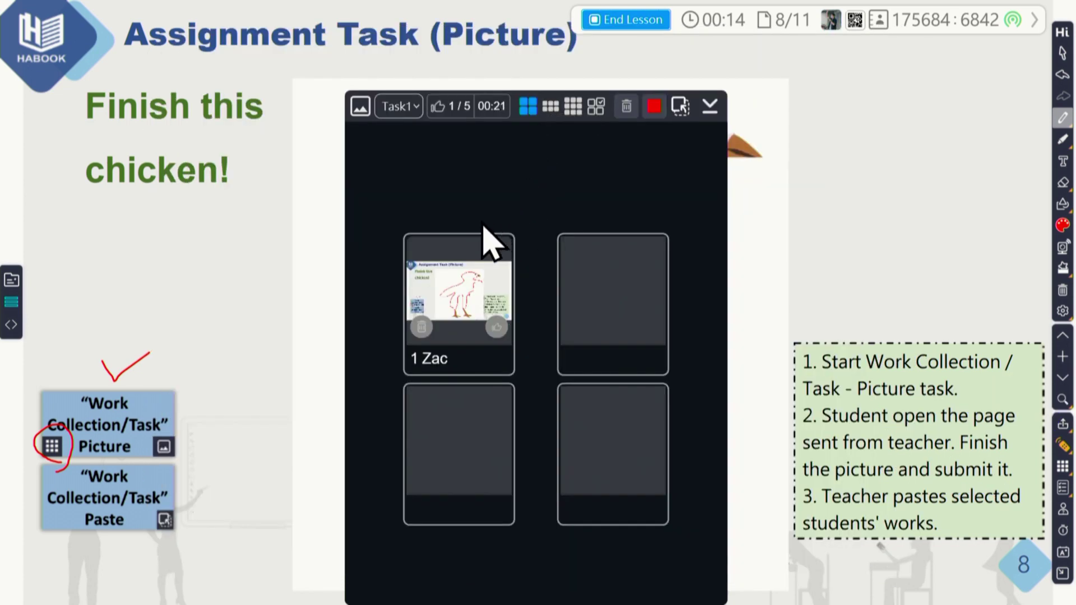
# Examine the first student's submitted chicken drawing and return to the collected works.
pyautogui.click(465, 294)
pyautogui.click(72, 244)
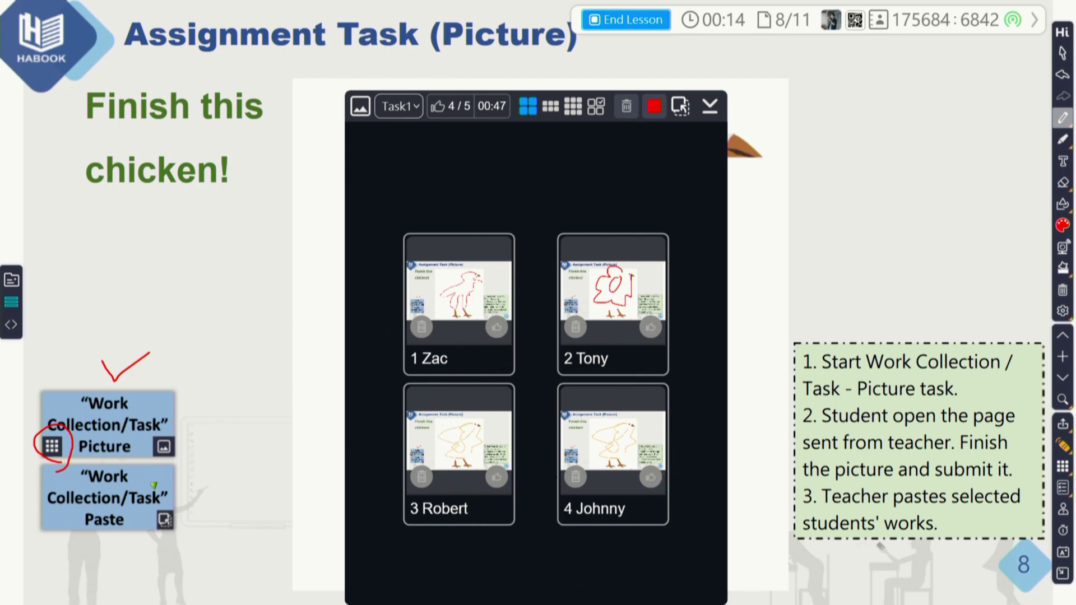
# Circle the icon on the Work Collection/Task Paste label and paste the four submitted drawings together on a new page.
pyautogui.moveTo(160, 538)
pyautogui.mouseDown()
pyautogui.moveTo(149, 526)
pyautogui.moveTo(188, 504)
pyautogui.moveTo(163, 539)
pyautogui.moveTo(149, 527)
pyautogui.mouseUp()
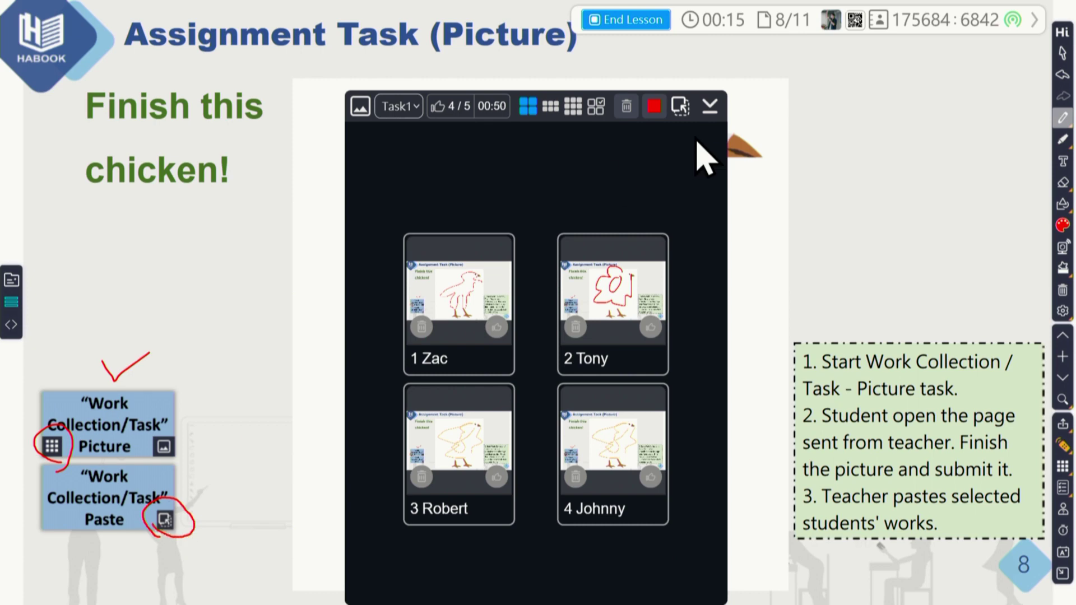
pyautogui.click(680, 106)
pyautogui.click(677, 357)
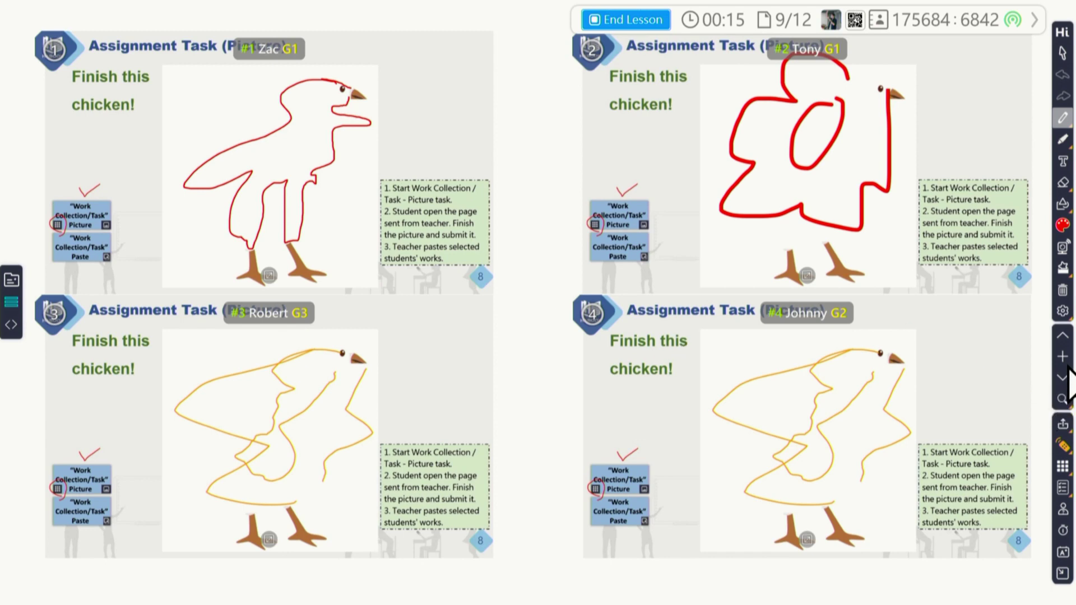
# On the Green Light slide, draw a red arrow pointing at End Lesson and end the lesson.
pyautogui.click(1063, 336)
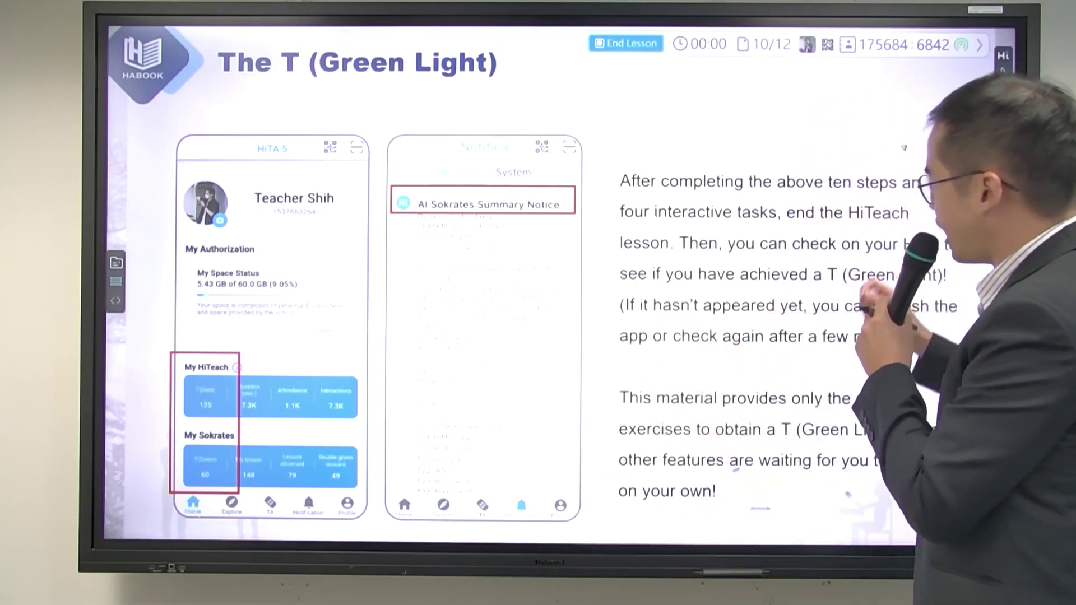
pyautogui.moveTo(660, 123); pyautogui.dragTo(624, 92)
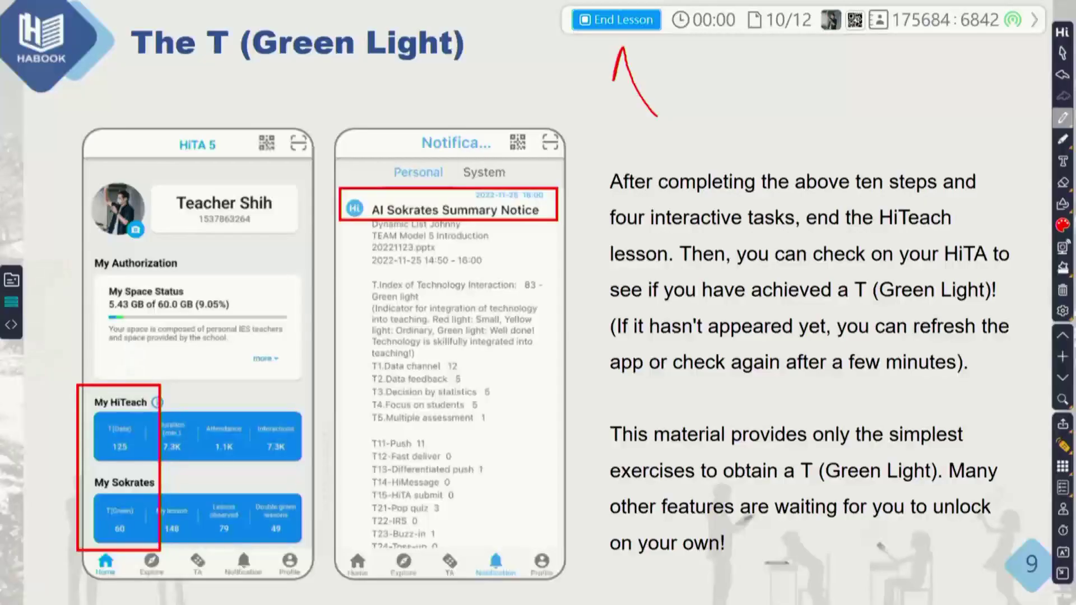
pyautogui.moveTo(623, 48); pyautogui.dragTo(652, 71)
pyautogui.click(617, 20)
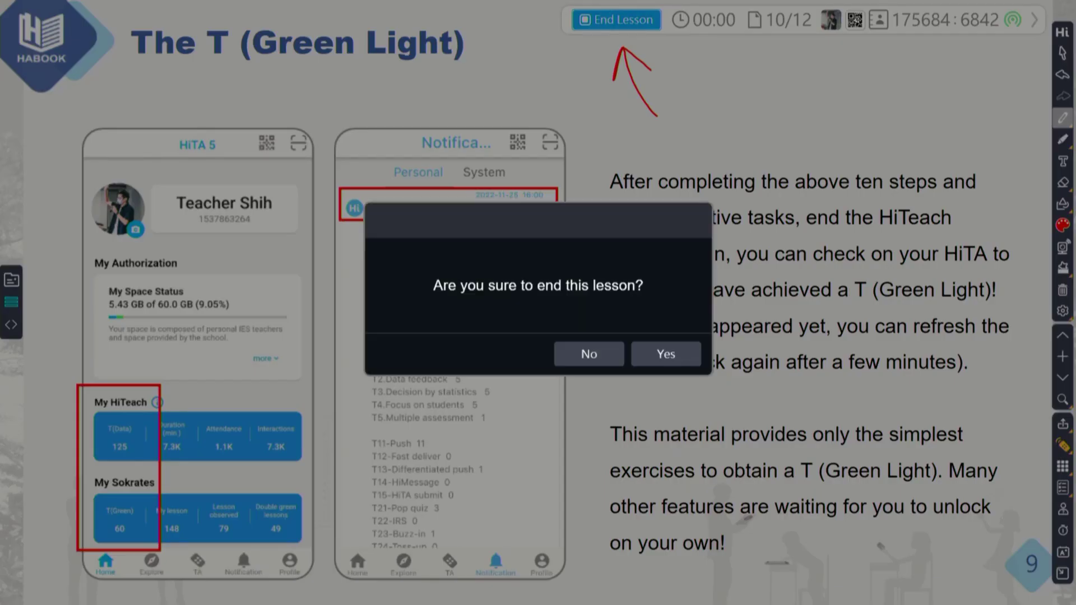
pyautogui.click(666, 354)
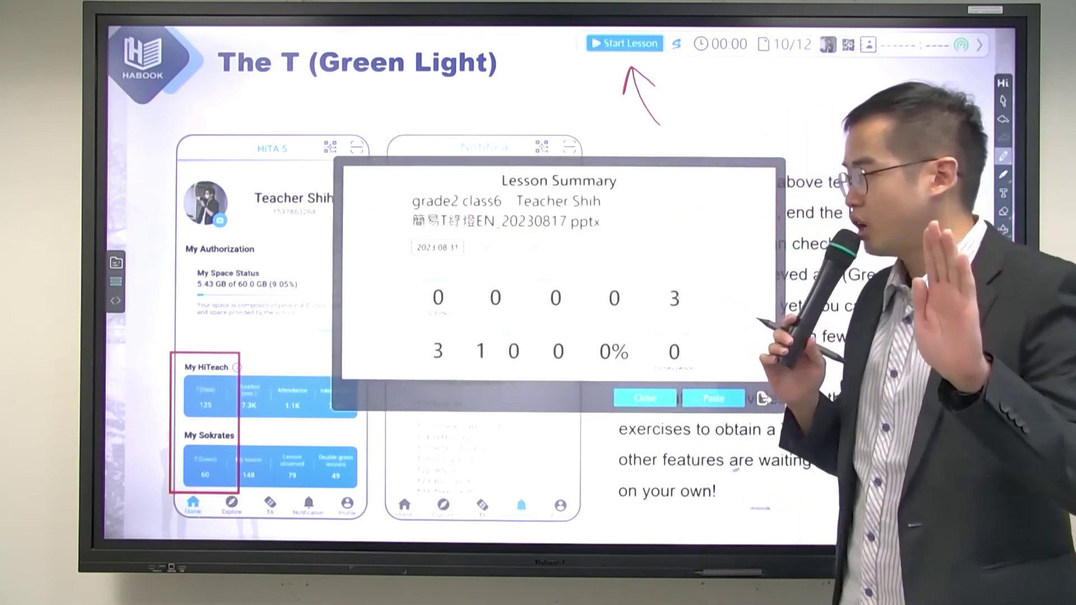
# Dismiss the lesson summary and underline "83 - Green light" in the slide's AI Sokrates Summary Notice in red pen.
pyautogui.click(688, 399)
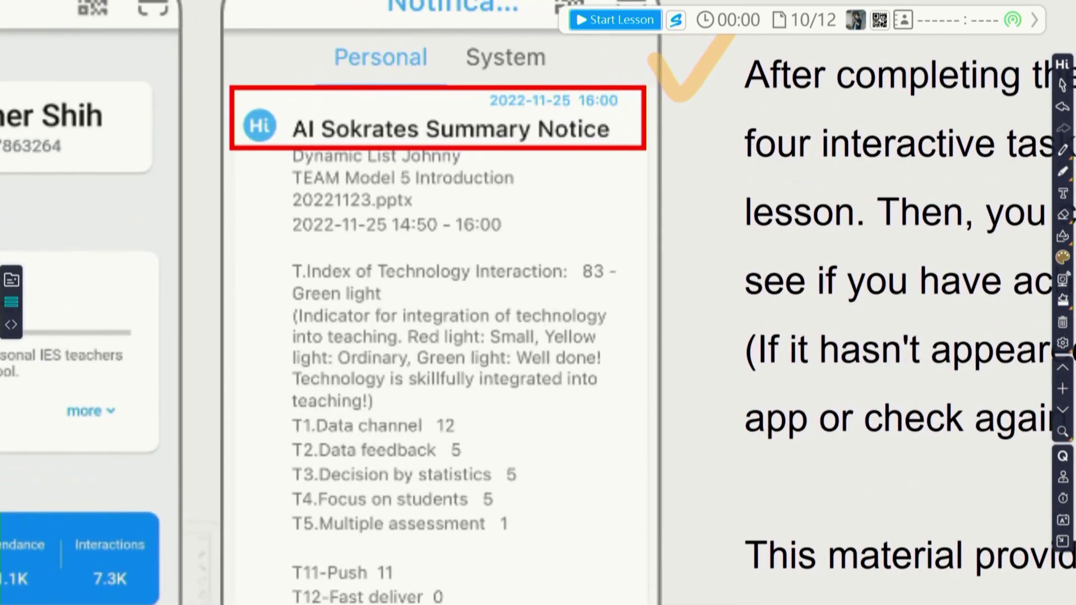
pyautogui.moveTo(580, 286); pyautogui.dragTo(636, 283)
pyautogui.moveTo(284, 306); pyautogui.dragTo(402, 307)
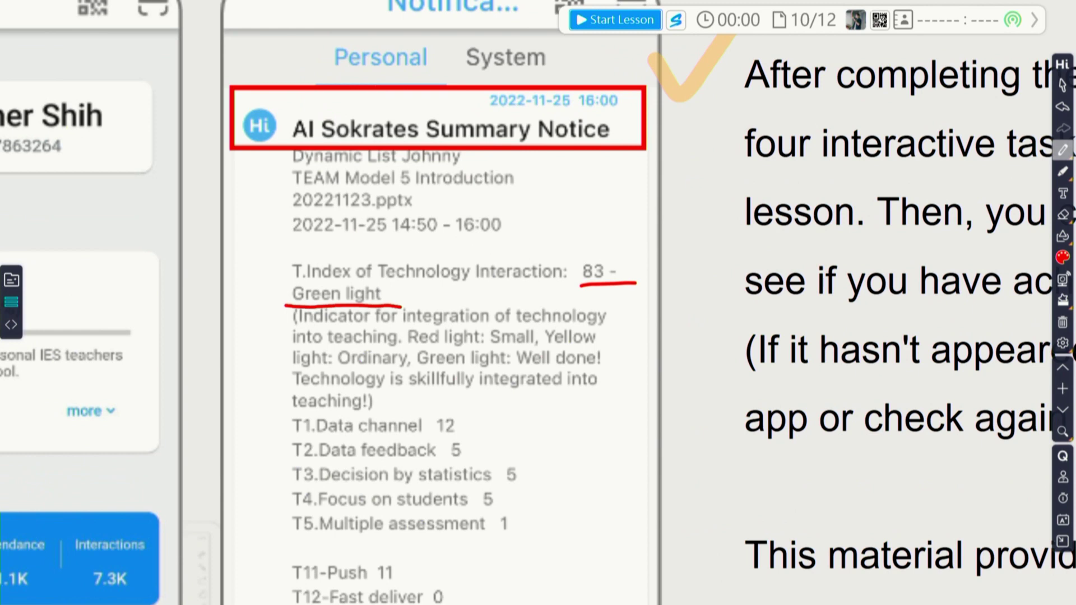